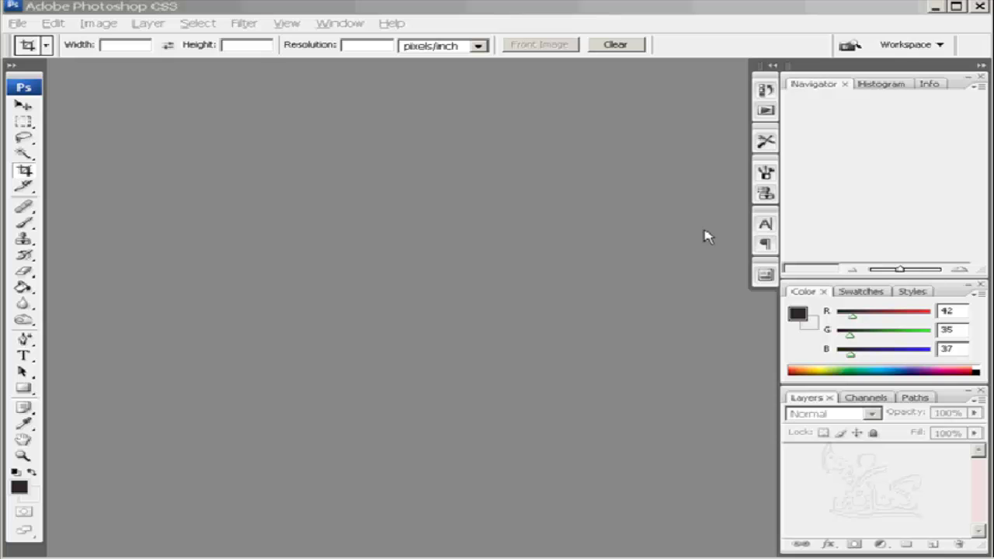
- Open the File menu from the menu bar
click(18, 23)
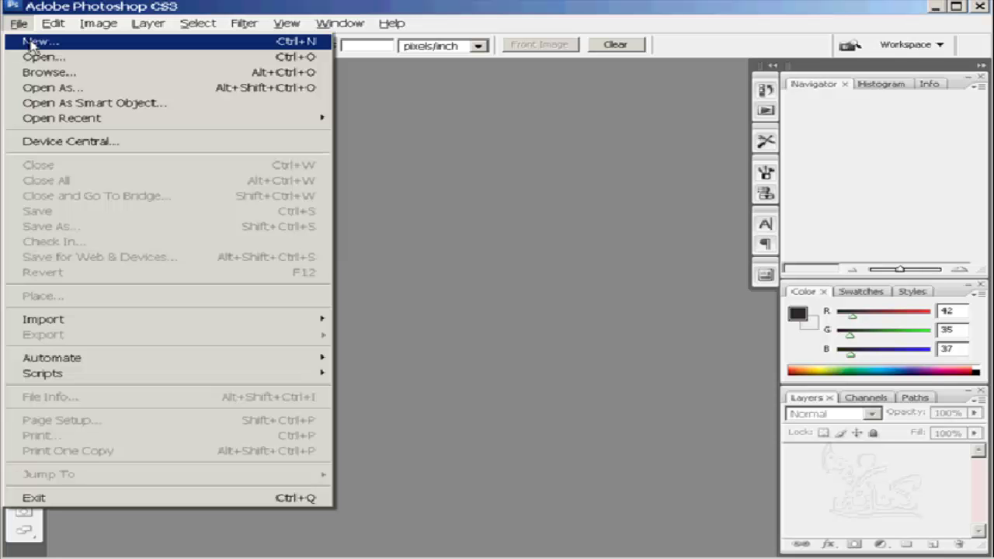
- Start a new document with File > New and name it new_file
click(397, 177)
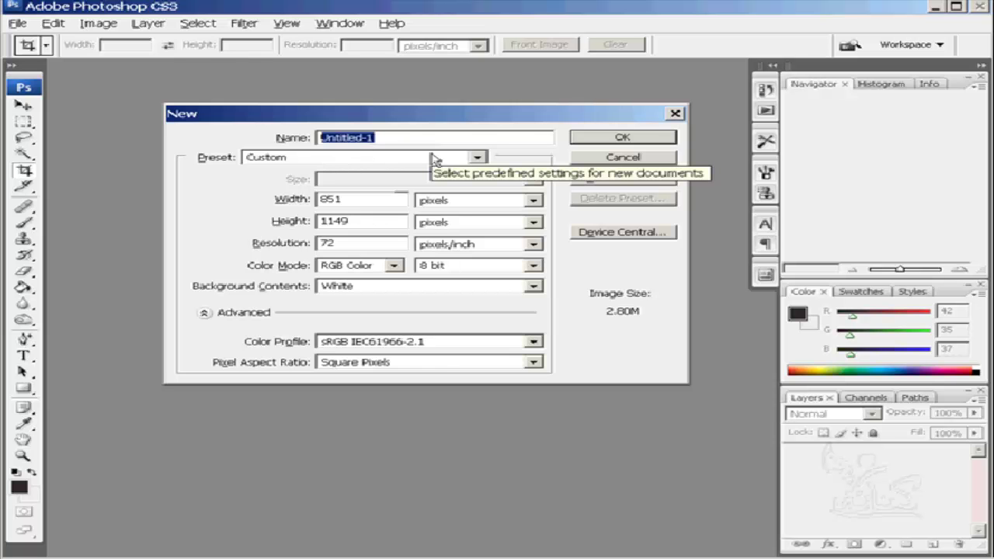
text(new)
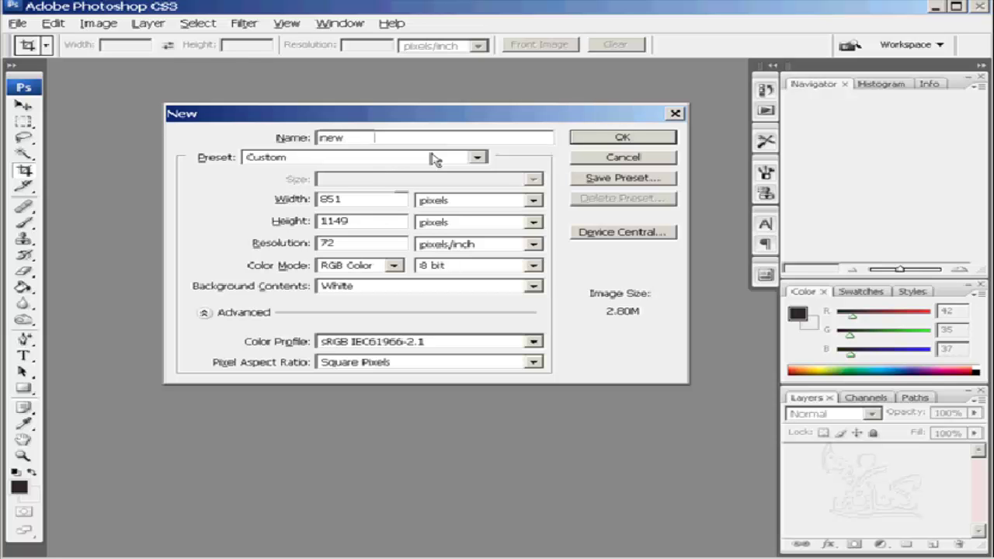
text(_)
text(fil)
text(e)
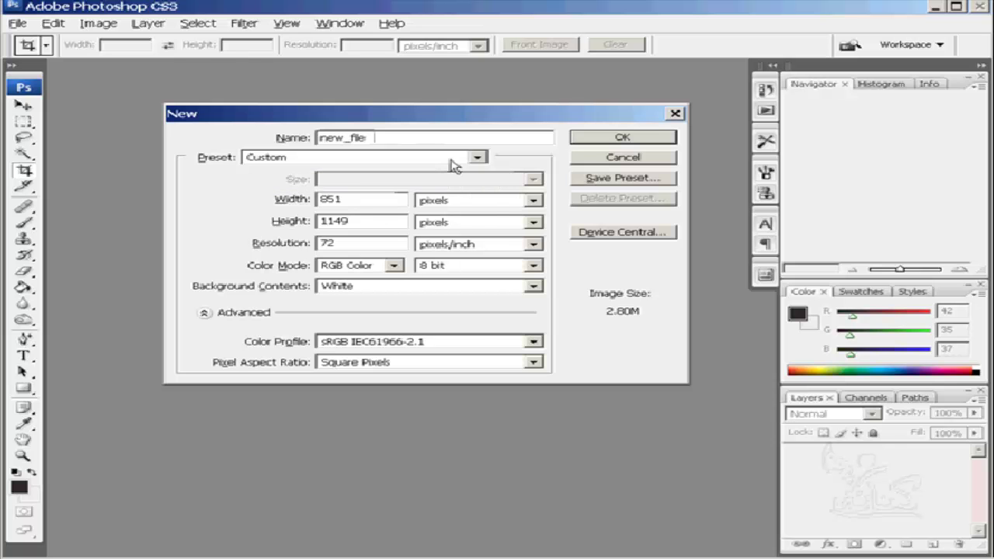
- Apply the Default Photoshop Size preset, 7 × 5 inches at 72 ppi
click(477, 158)
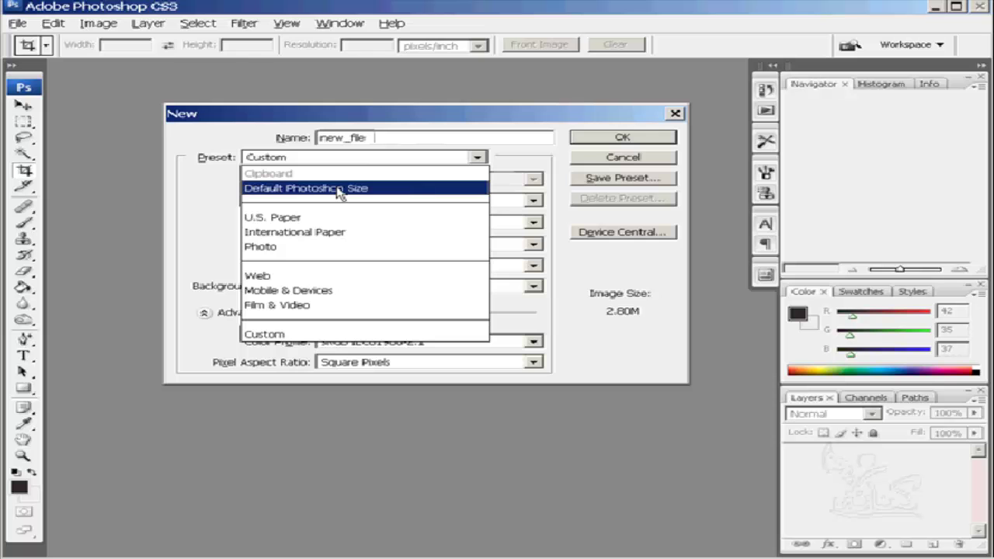
click(336, 191)
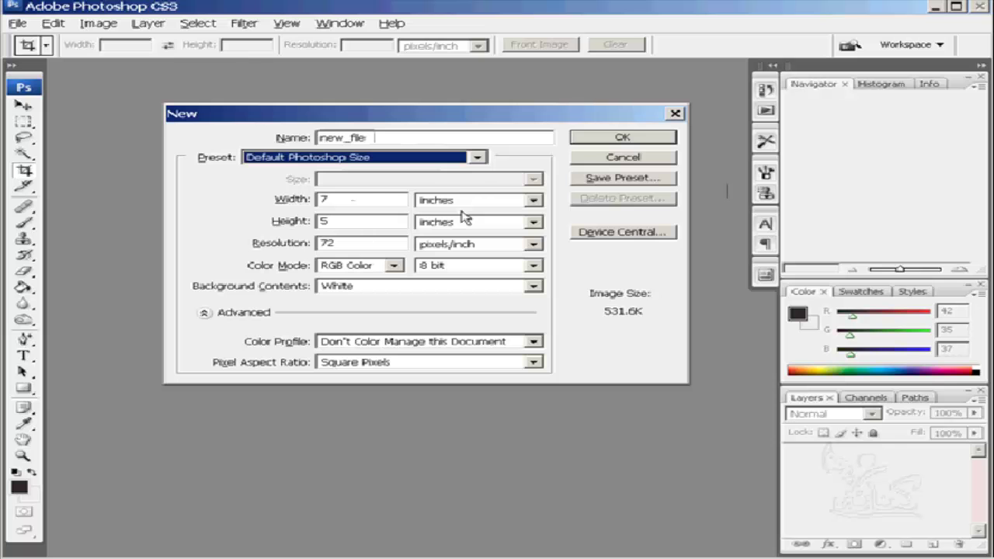
- Switch to the U.S. Paper preset, trying the Letter and Legal sizes
click(477, 159)
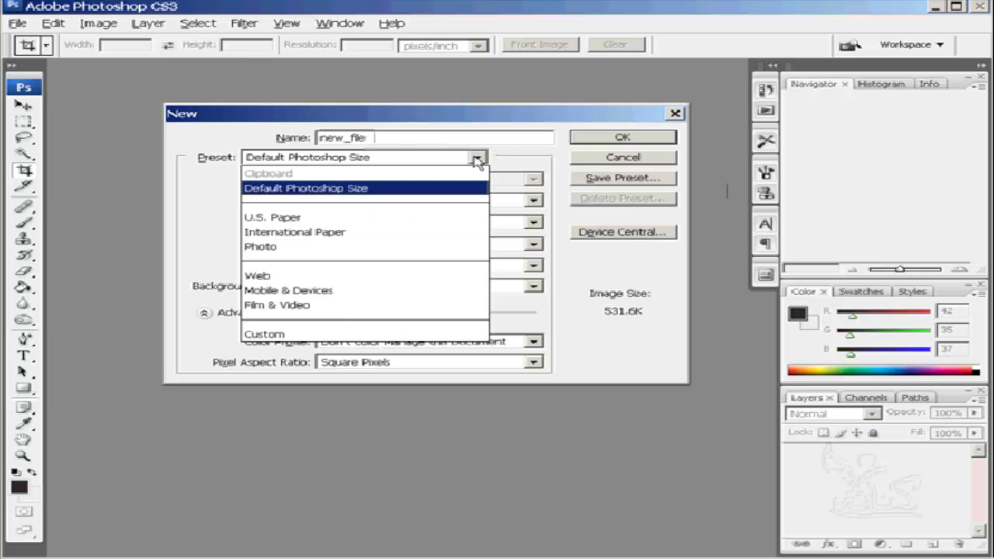
click(266, 220)
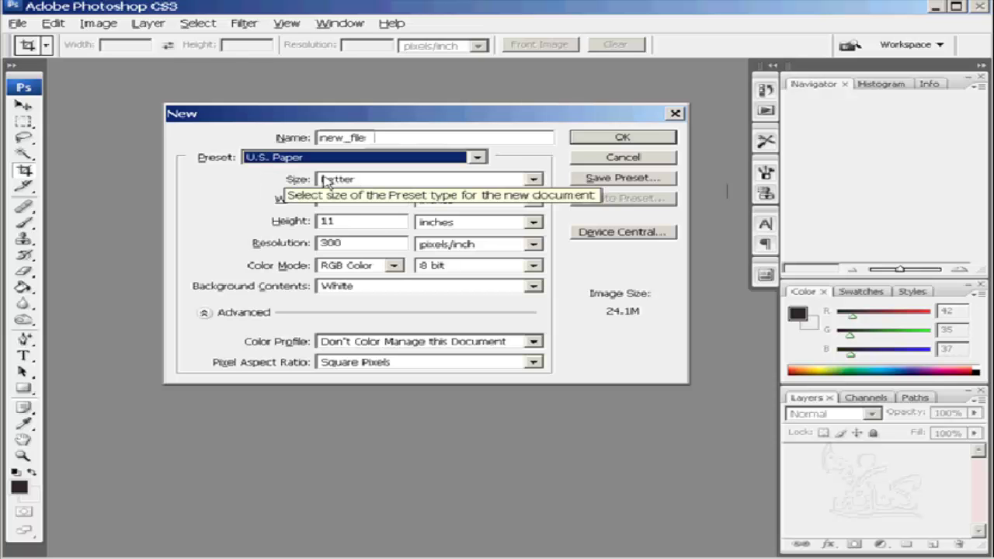
click(534, 179)
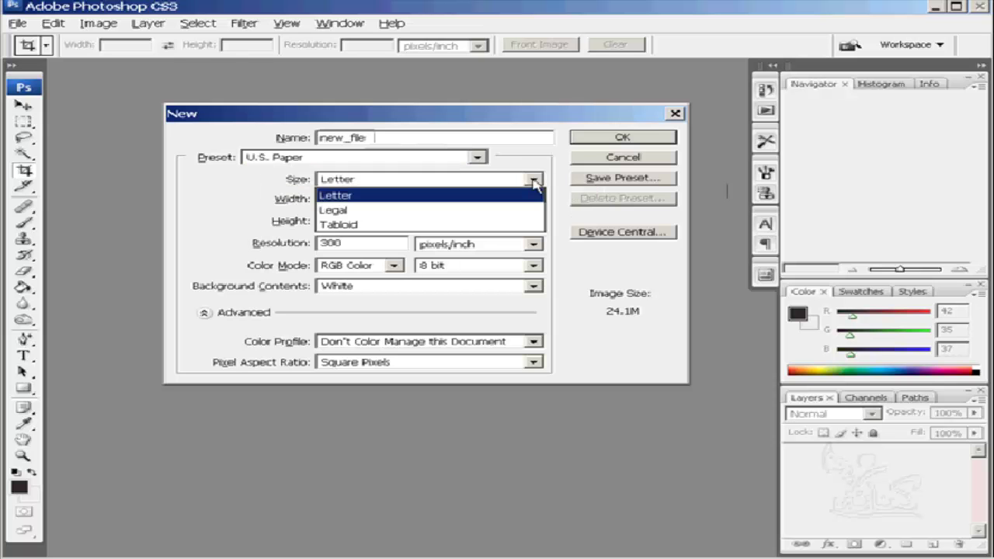
click(365, 194)
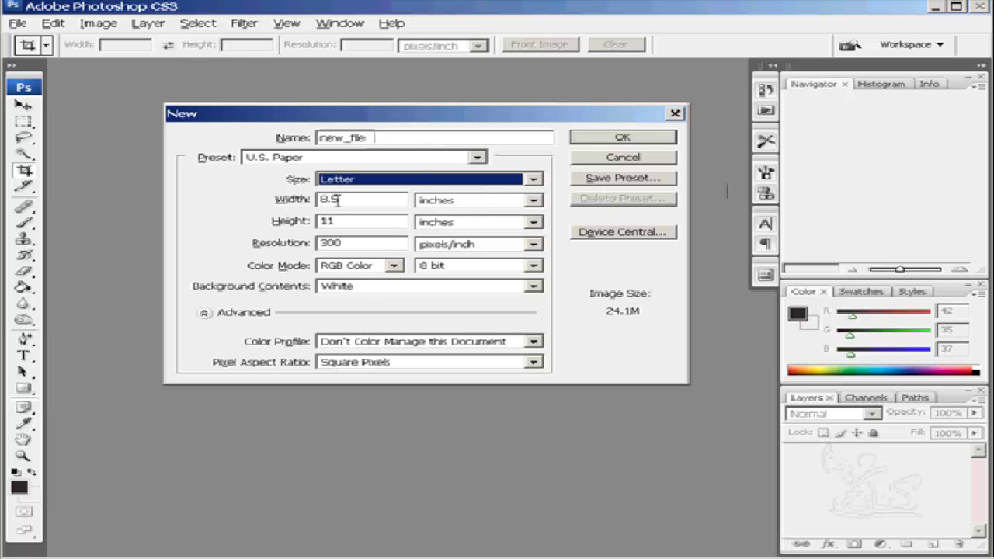
click(420, 186)
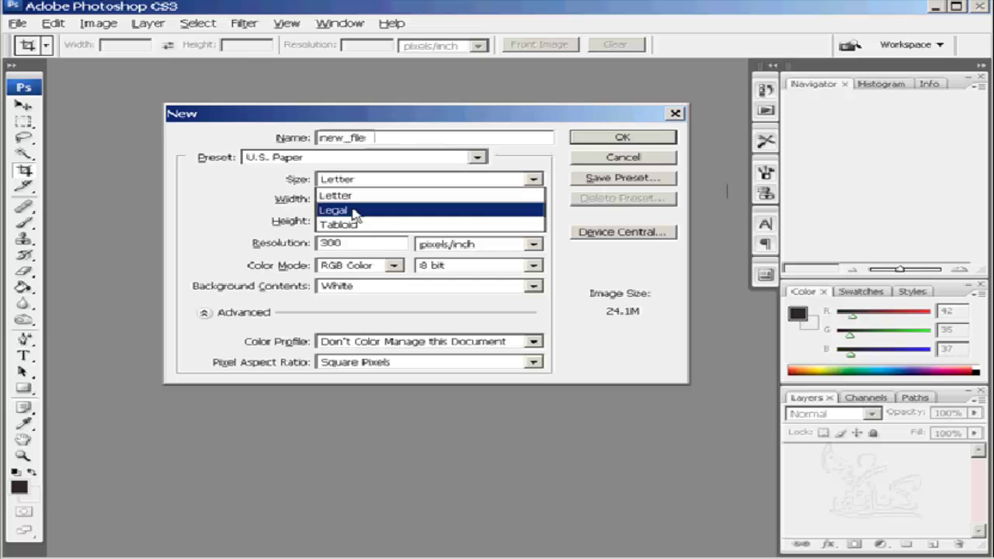
click(355, 210)
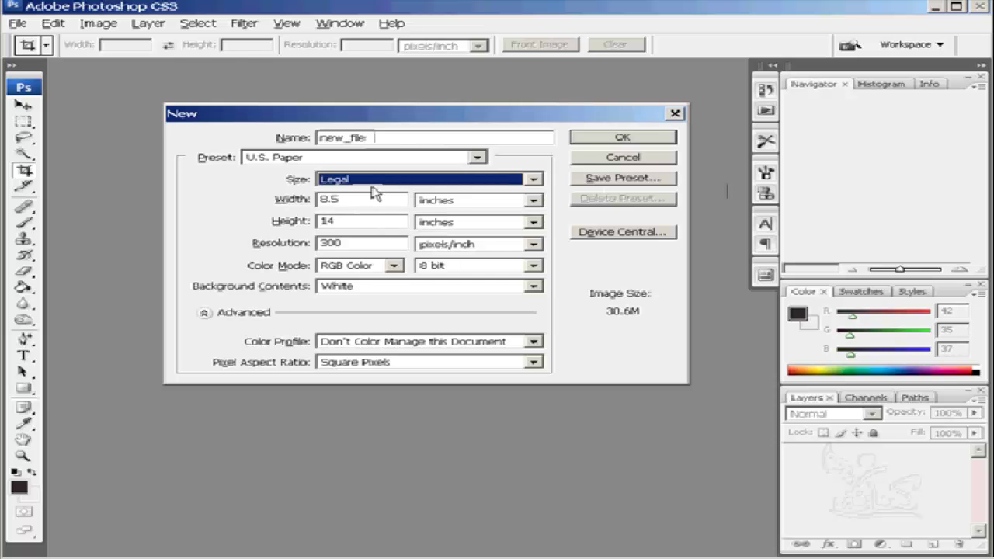
click(371, 184)
click(355, 199)
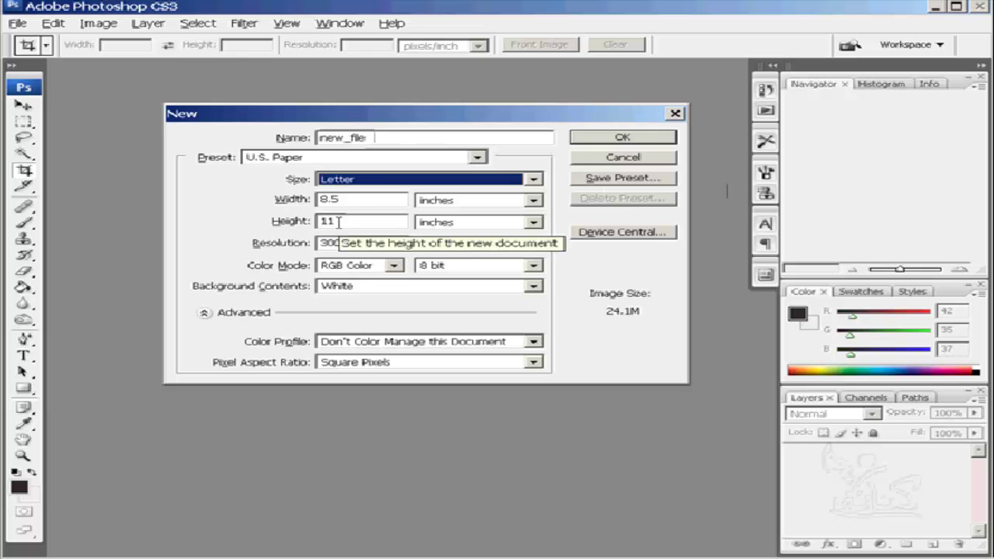
- Settle on Legal size with width in centimetres (21.59 × 35.56 cm)
click(535, 201)
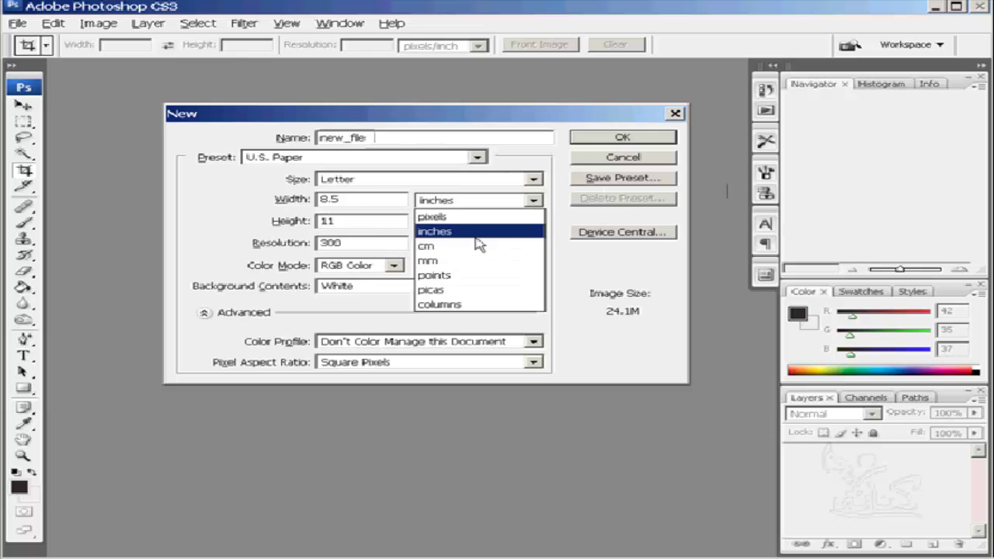
click(479, 245)
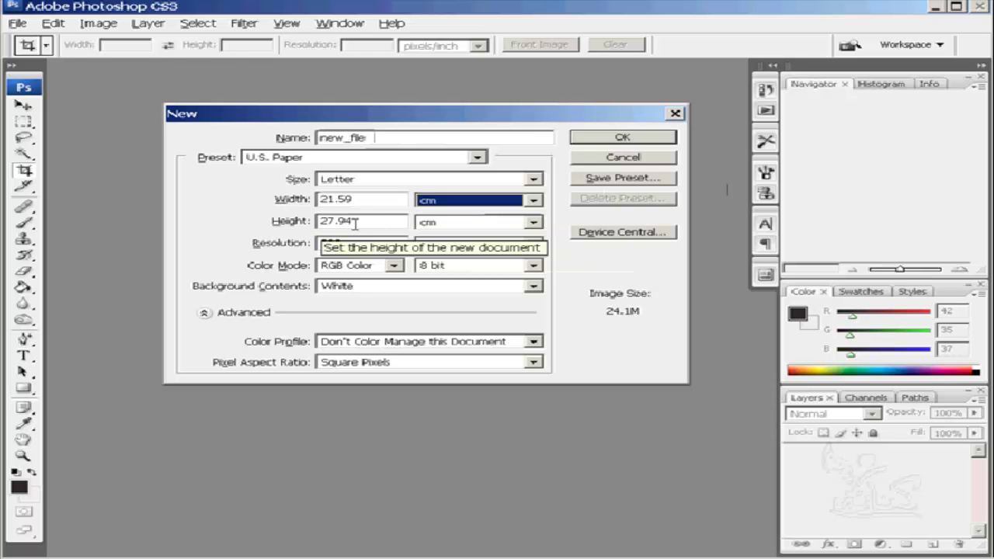
click(384, 182)
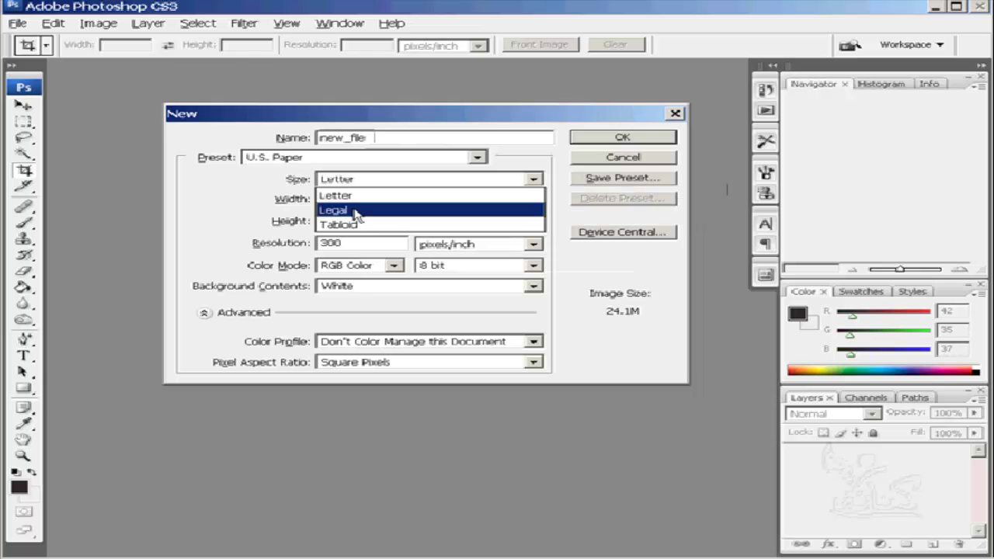
click(356, 211)
click(522, 202)
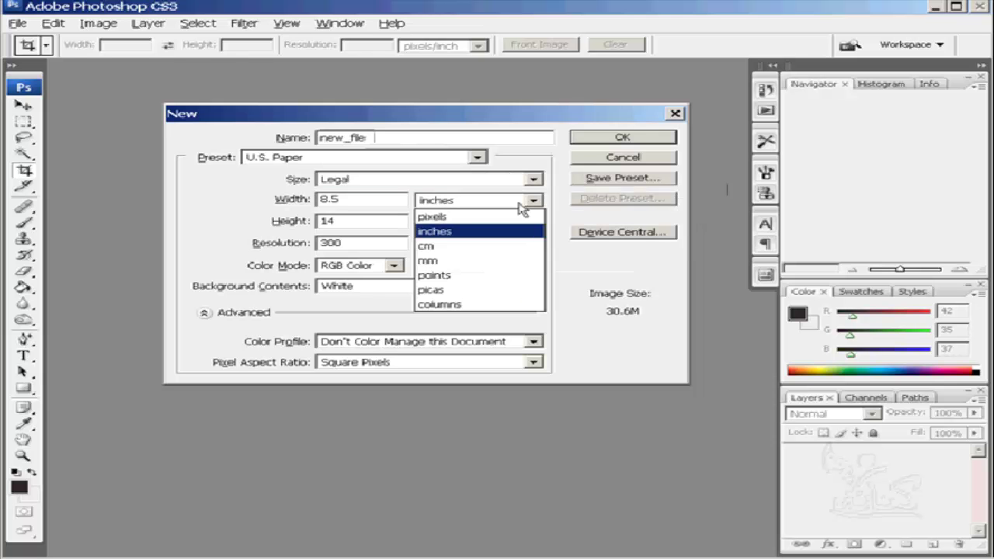
click(453, 247)
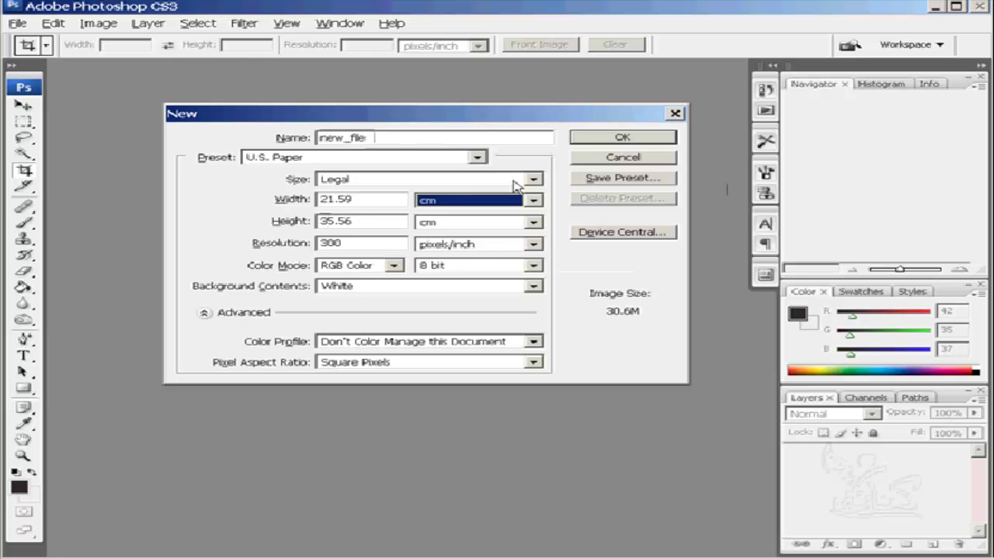
click(477, 158)
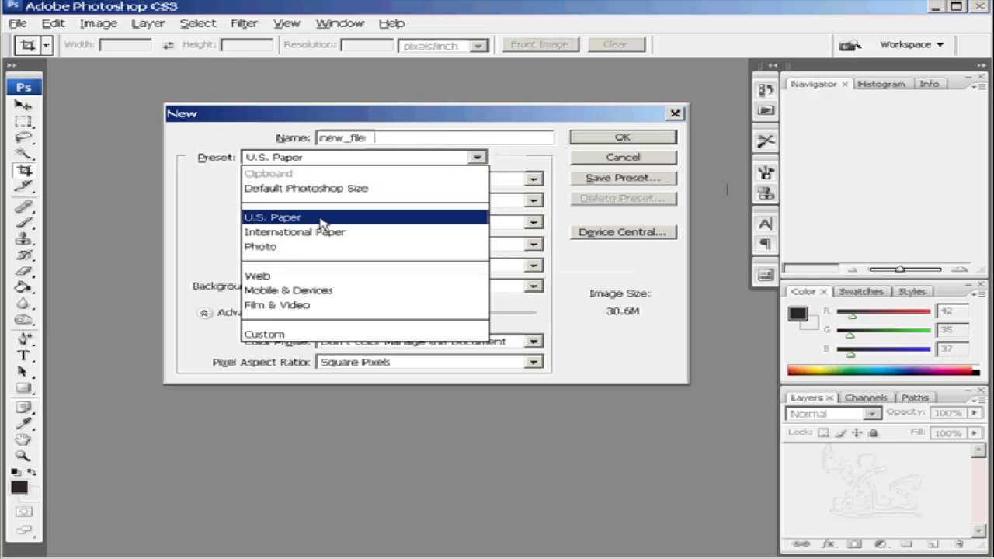
- Choose the Photo preset, keeping Landscape, 2 x 3 (3 × 2 inches, 300 ppi)
click(263, 248)
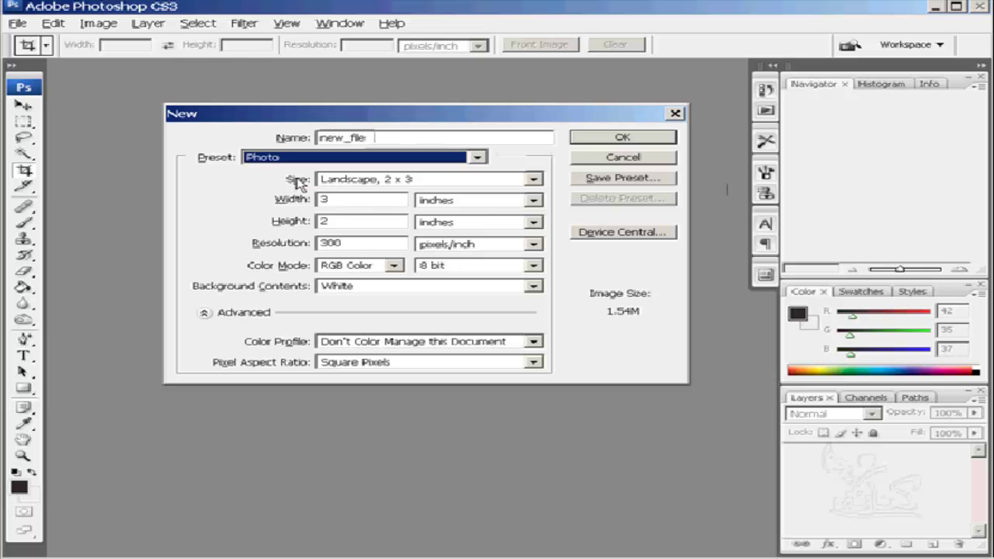
click(534, 179)
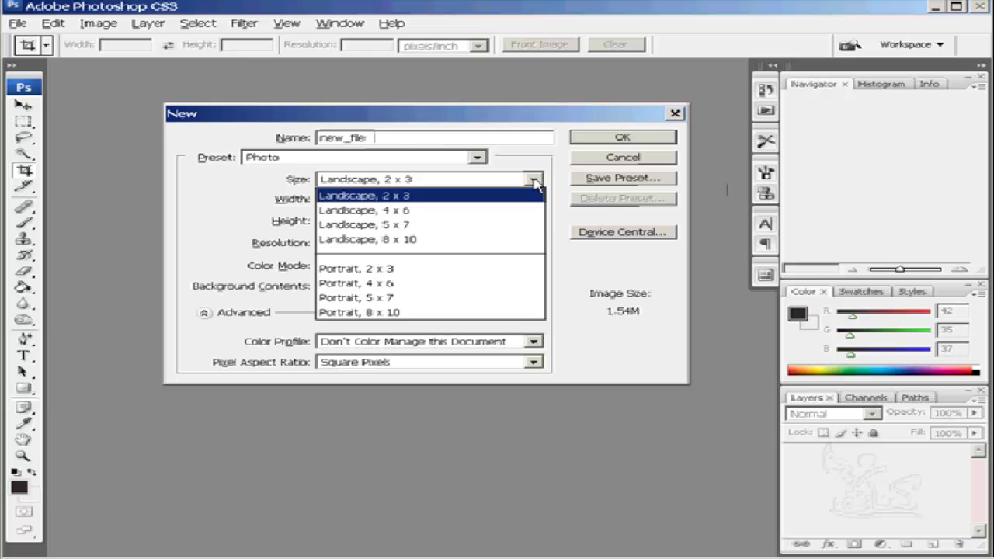
click(535, 181)
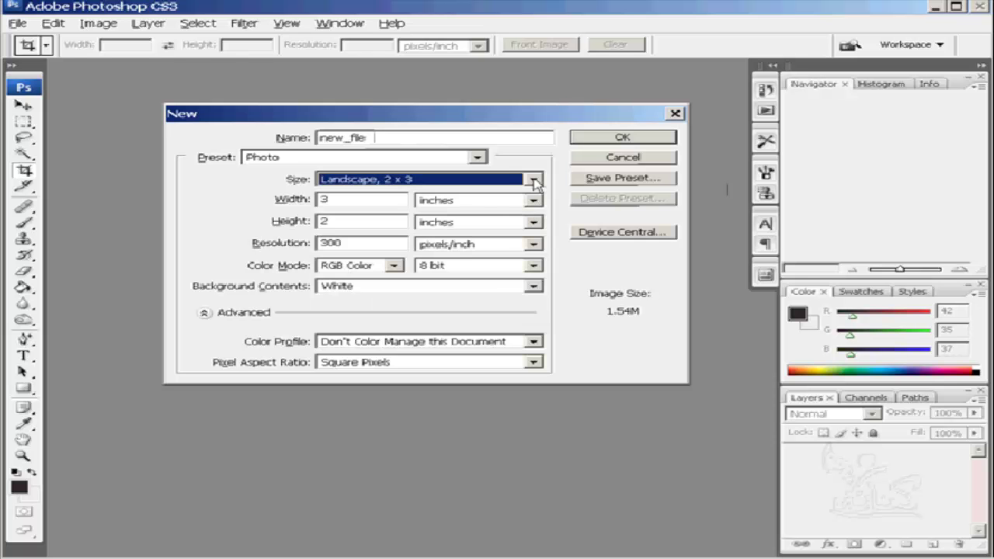
- Switch to the Web preset with the 800 x 600 pixel size
click(479, 157)
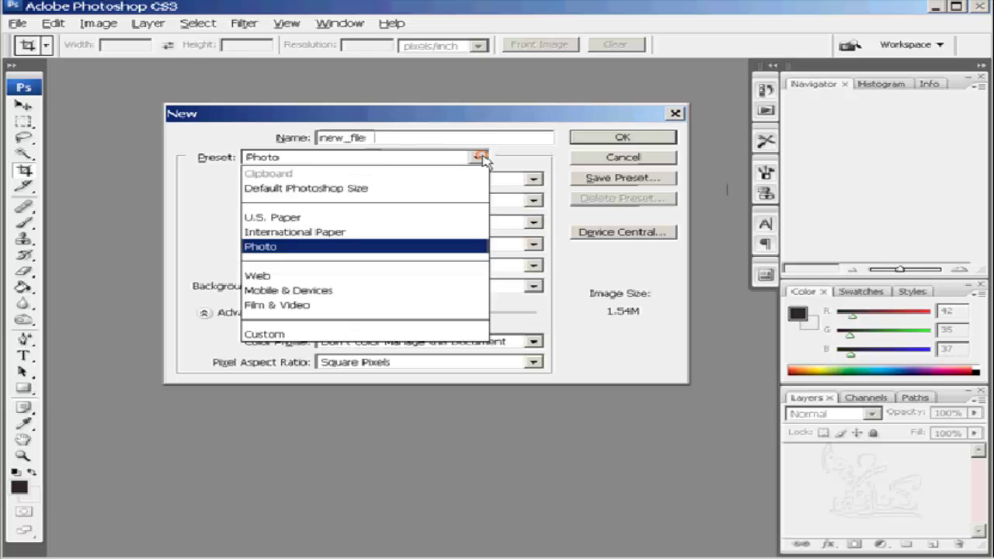
click(277, 277)
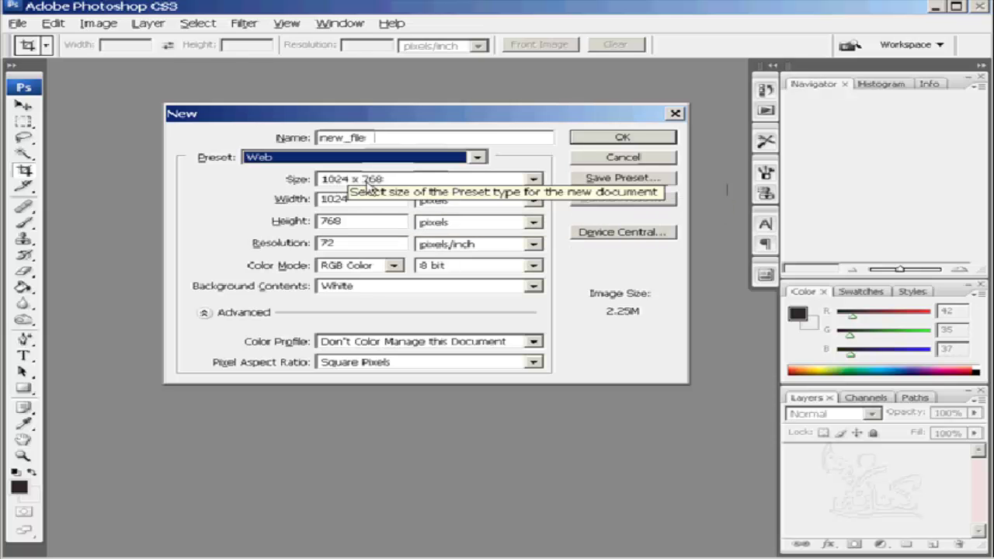
click(534, 179)
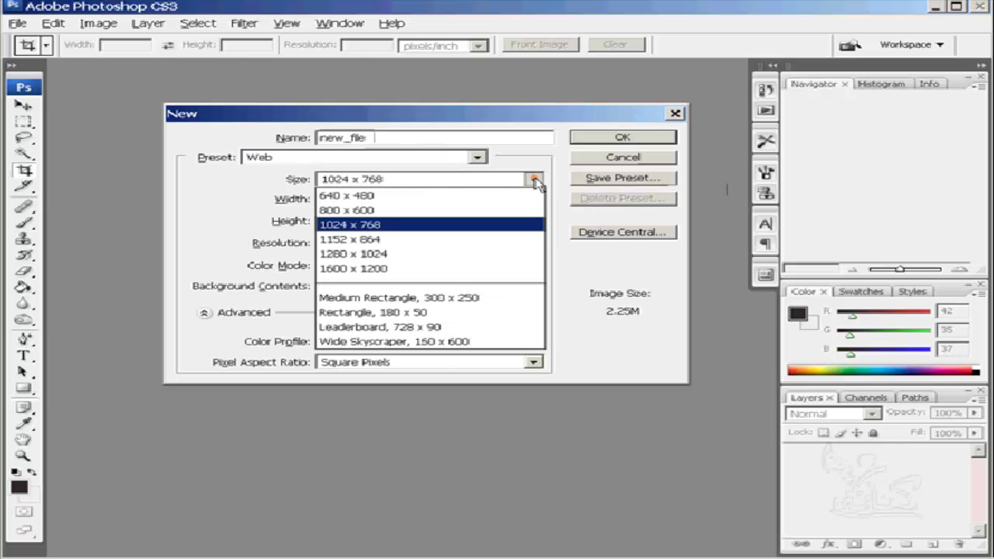
click(390, 212)
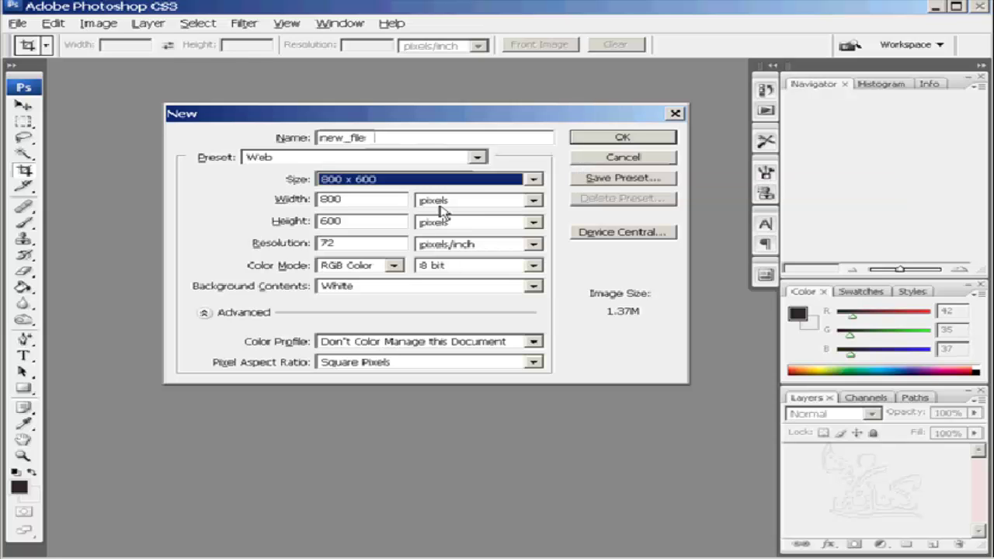
click(533, 180)
click(533, 181)
- Briefly revisit U.S. Paper Legal, then return to Web and review the width units
click(449, 160)
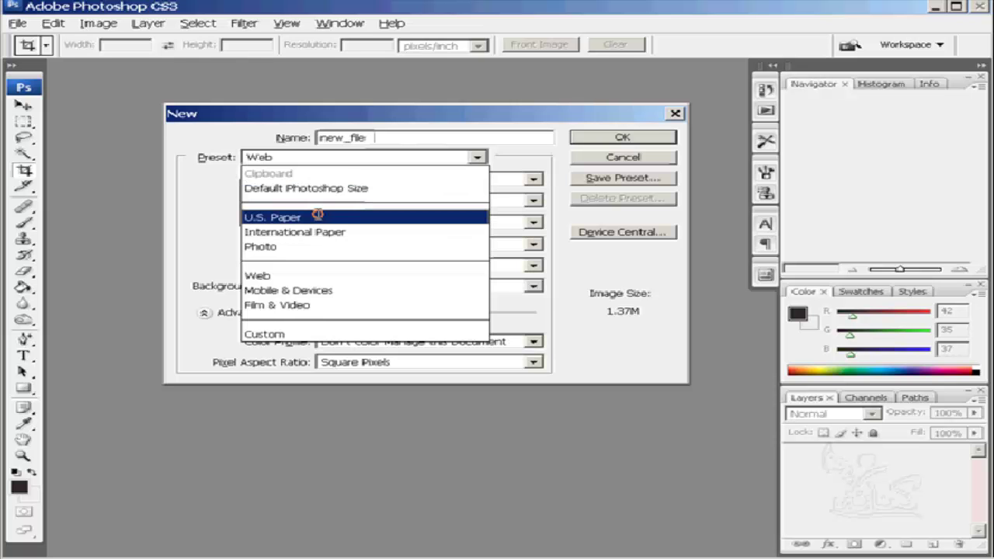
click(318, 215)
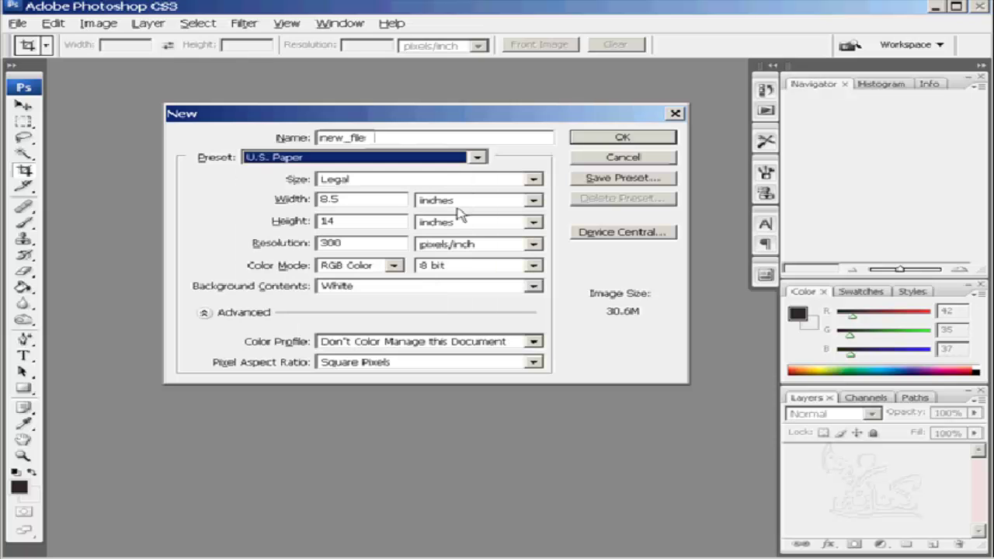
click(534, 180)
click(535, 181)
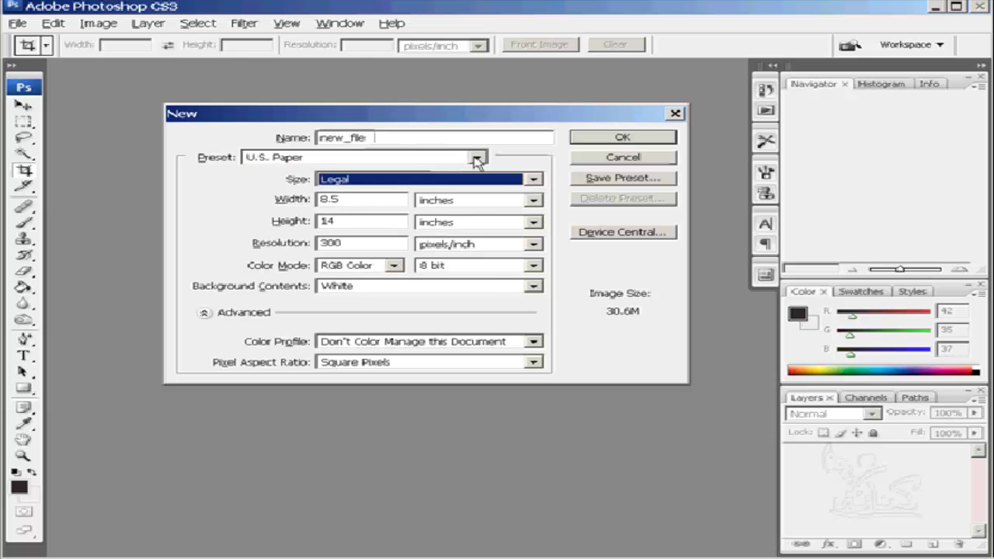
click(477, 160)
click(297, 275)
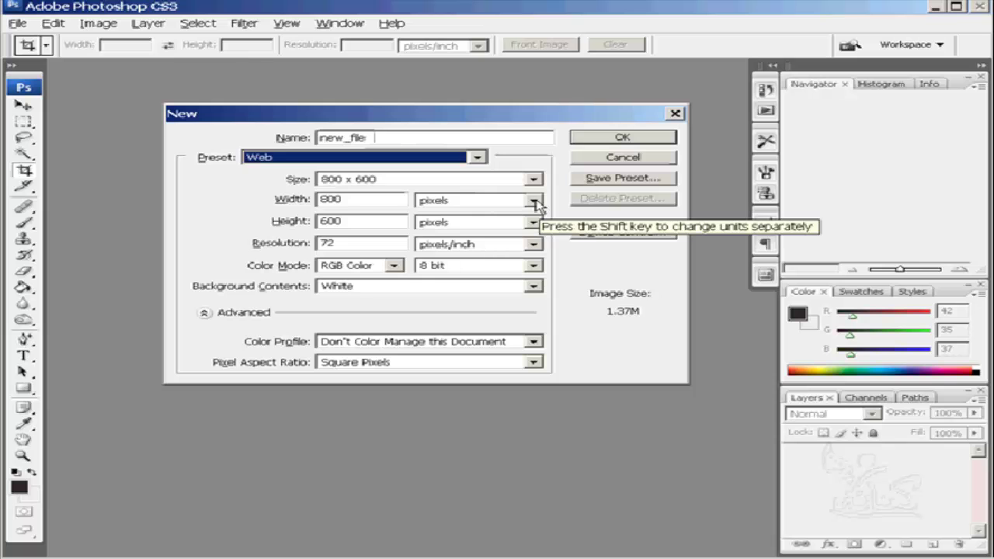
click(535, 202)
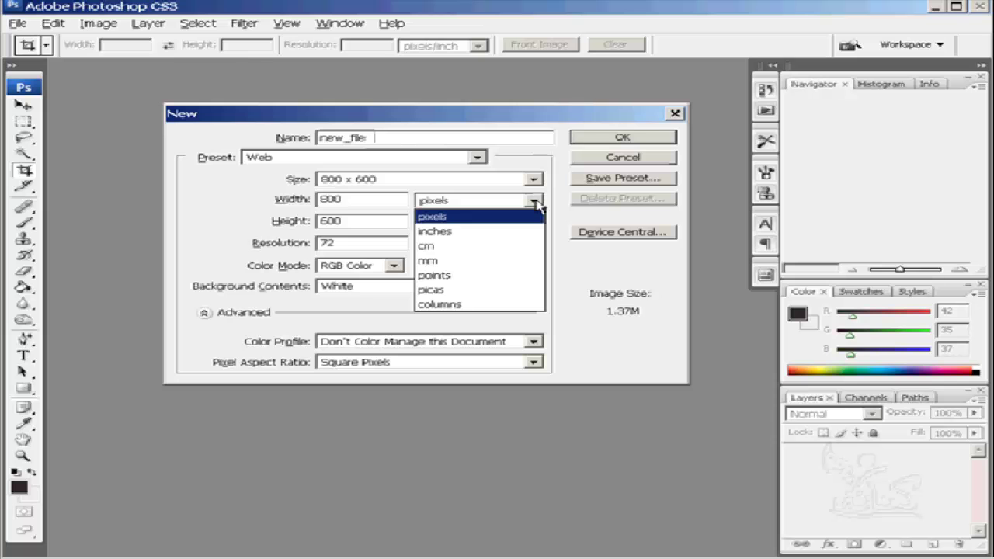
click(535, 202)
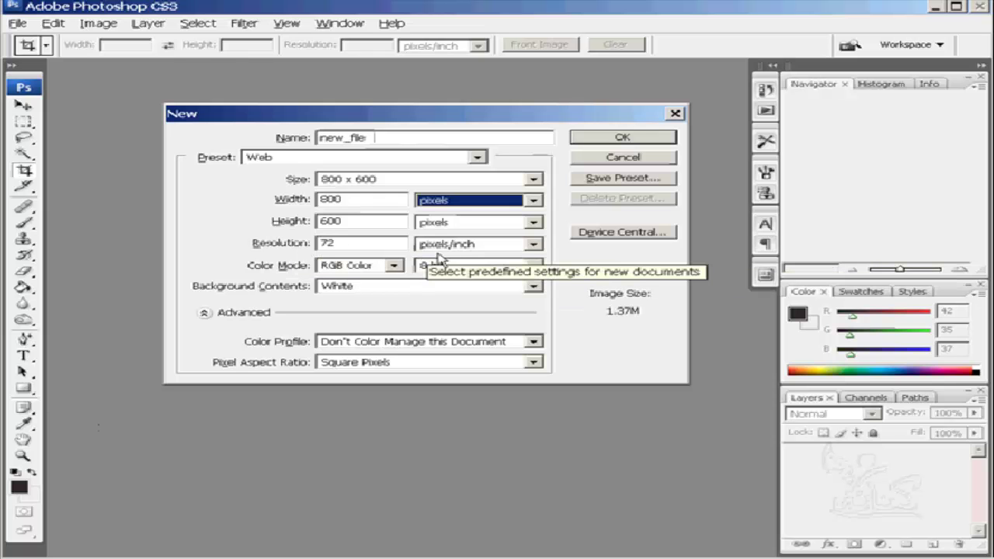
click(537, 249)
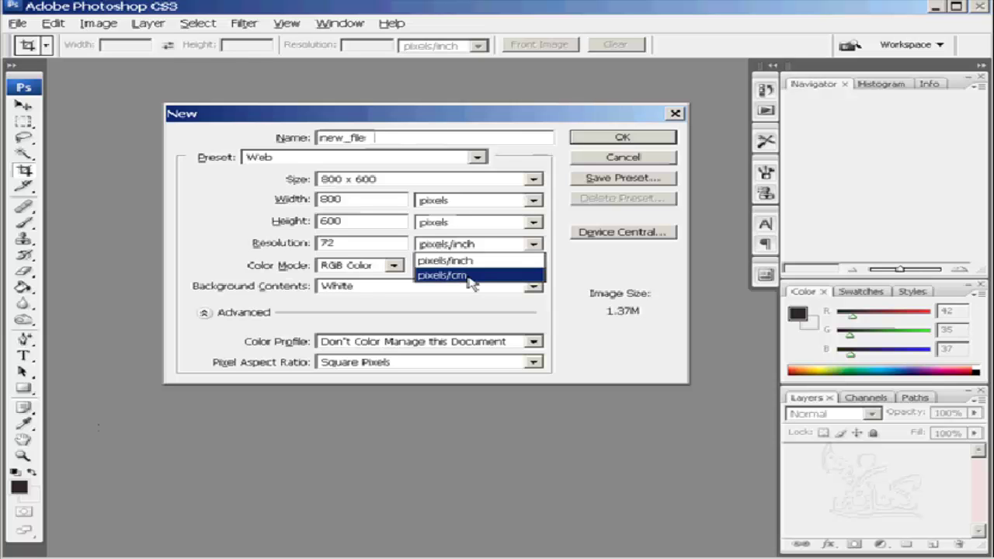
click(477, 263)
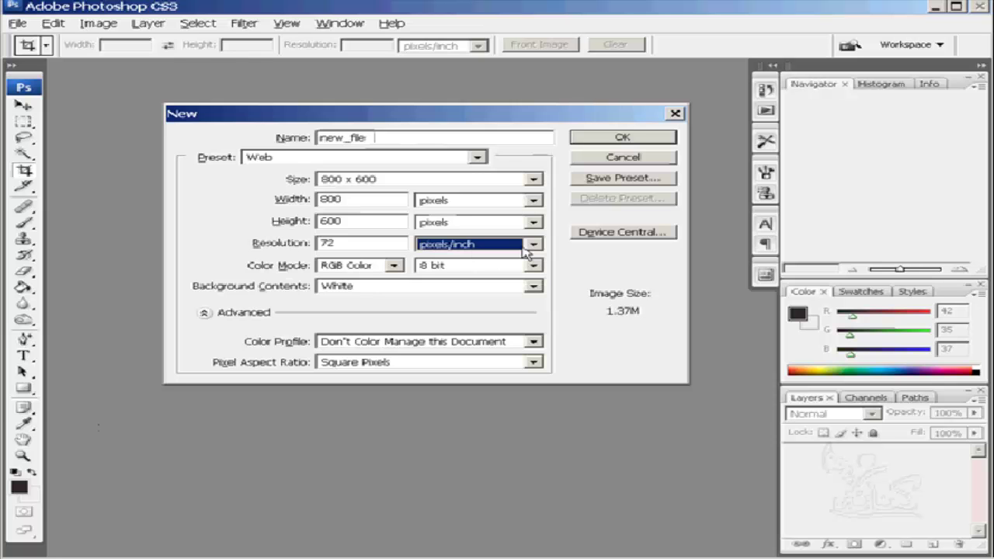
click(526, 248)
click(472, 278)
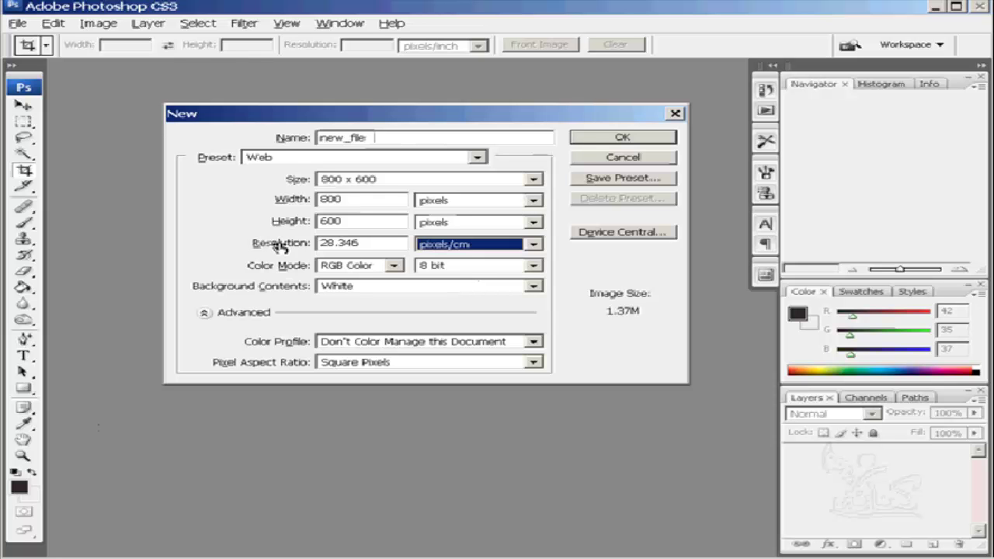
click(514, 246)
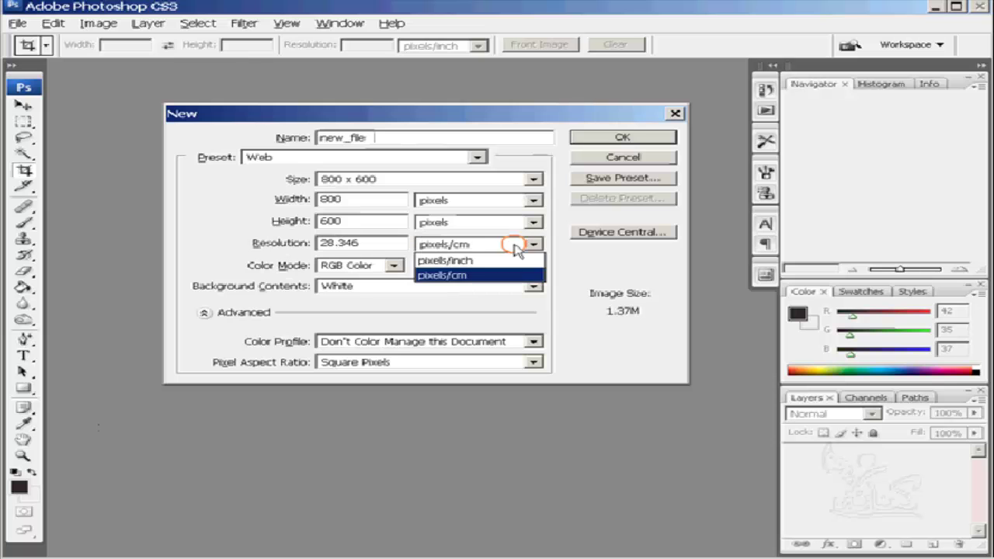
click(471, 261)
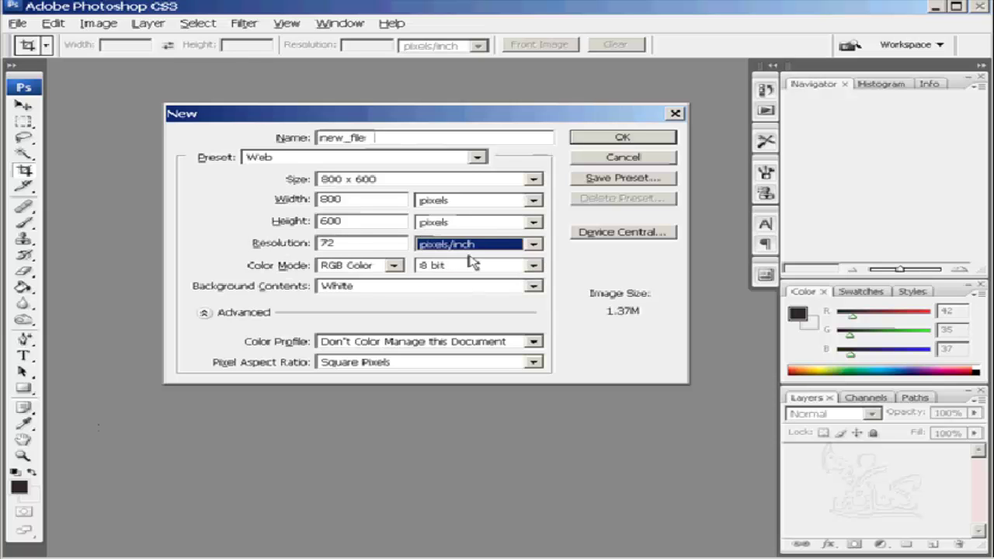
- Try a resolution of 300, then set it back to 72 ppi
double_click(341, 243)
text(30)
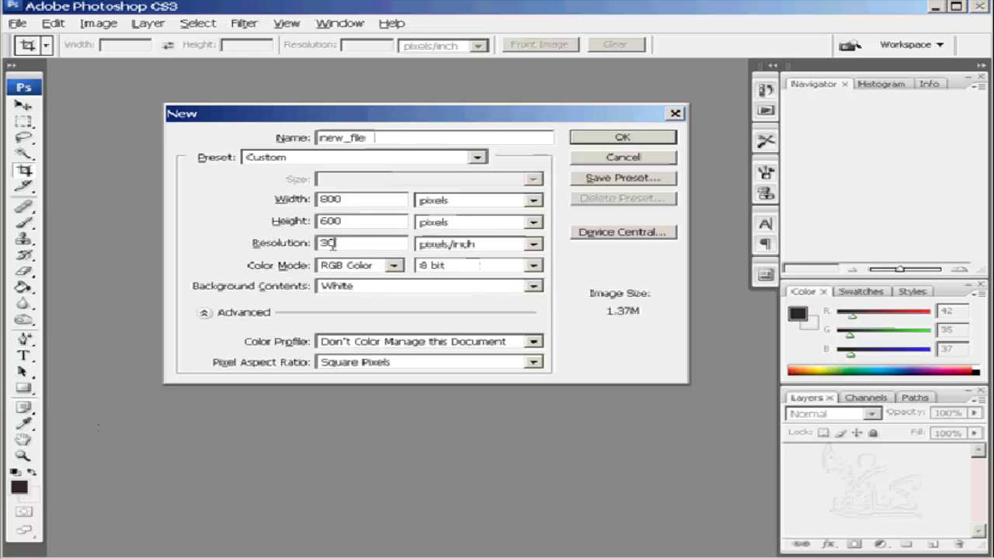
text(0)
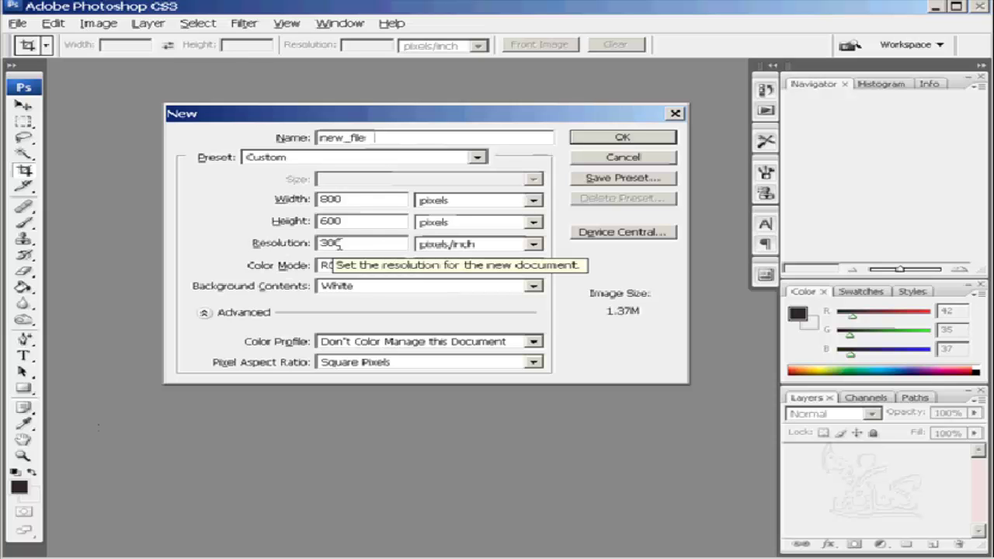
click(395, 244)
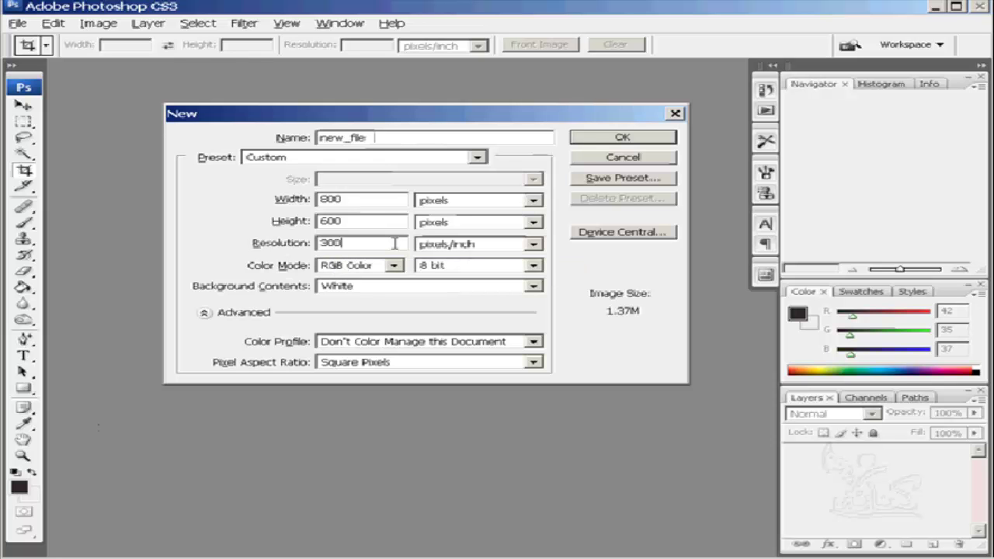
click(282, 243)
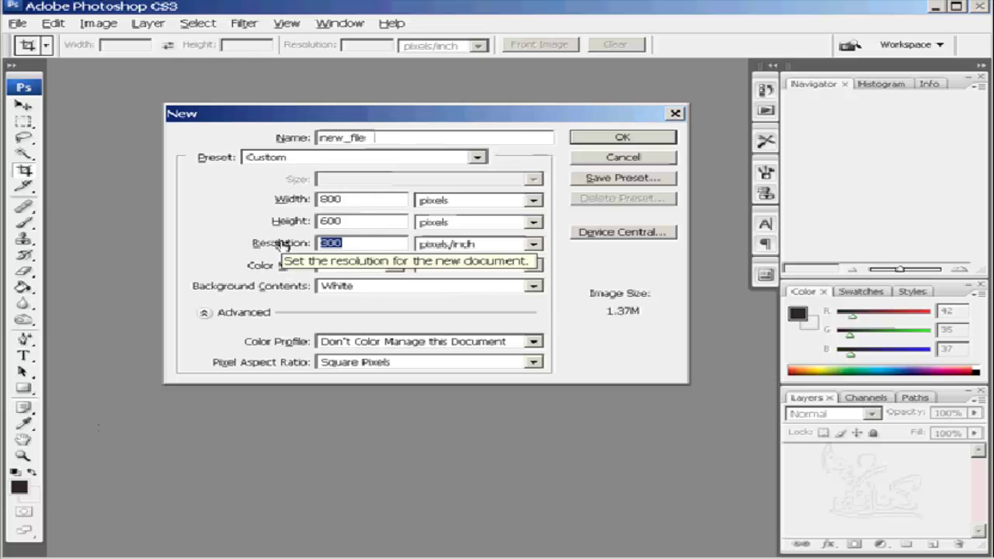
text(72)
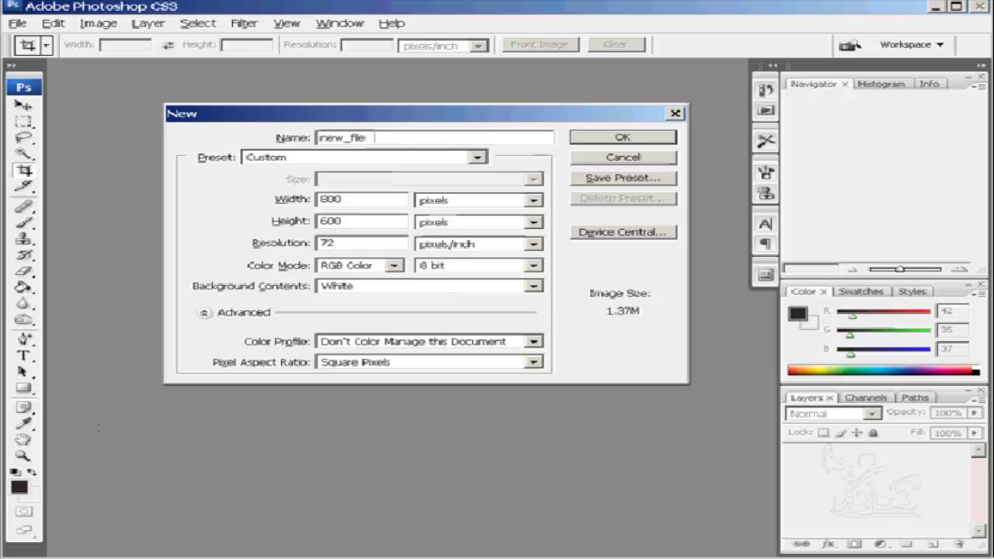
double_click(326, 243)
click(394, 266)
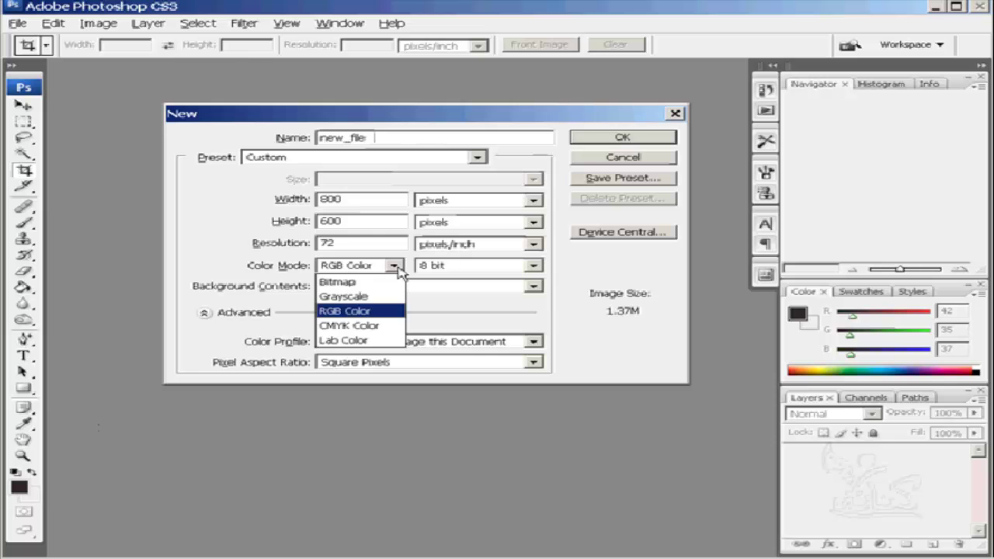
click(398, 266)
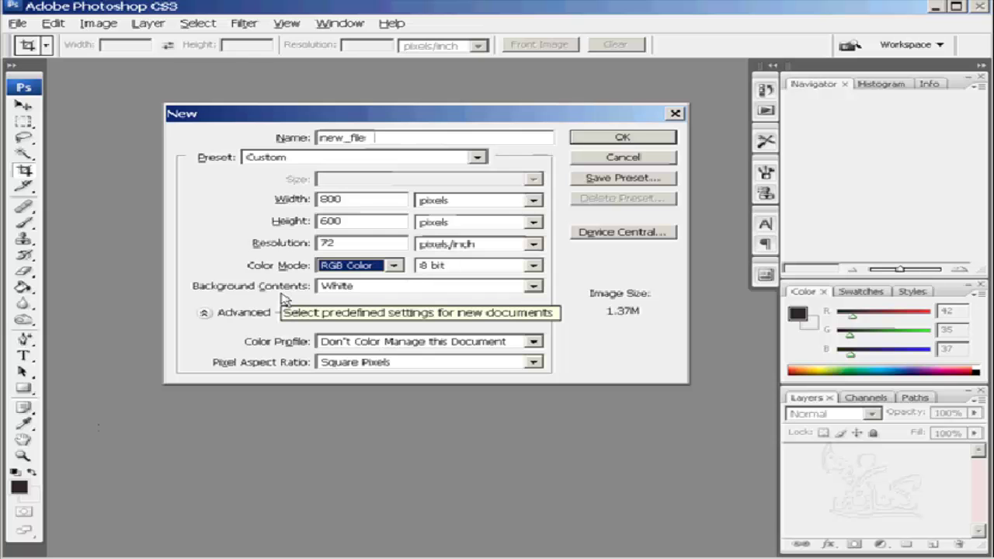
- Set Background Contents to Background Color instead of White
click(533, 288)
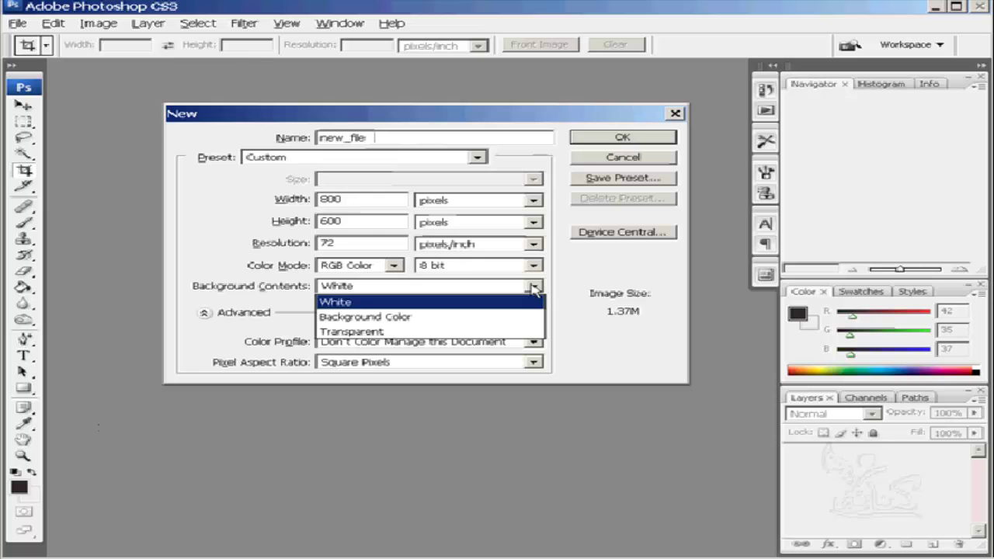
click(534, 288)
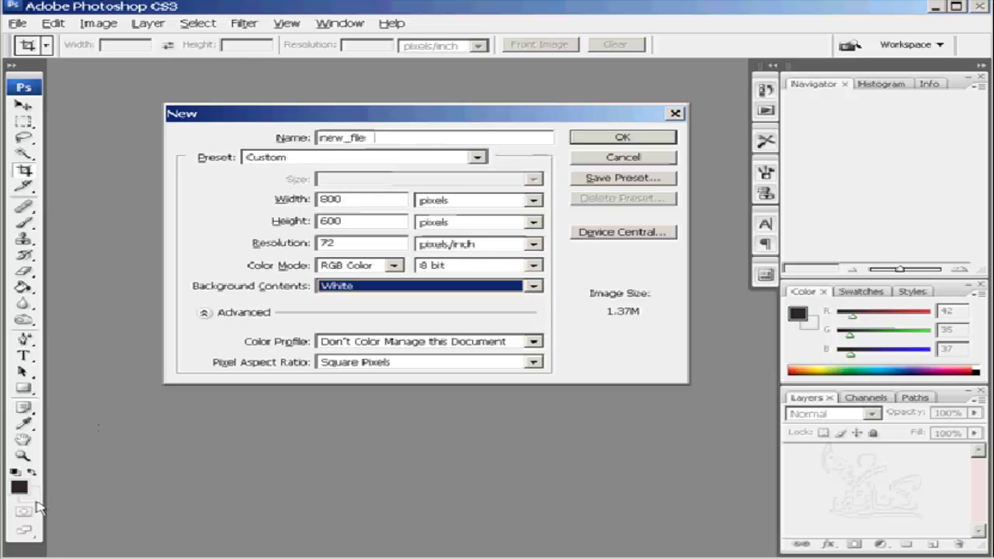
click(532, 286)
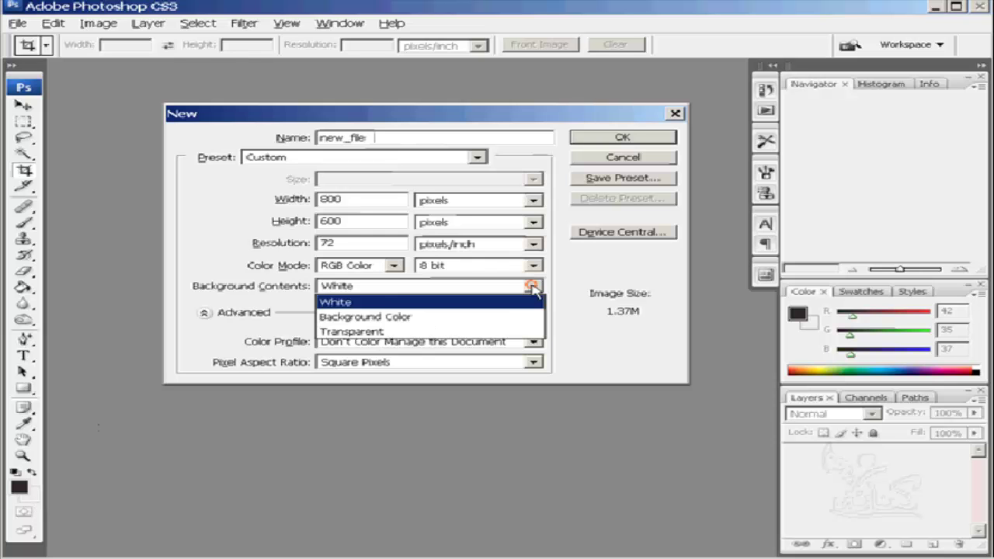
click(406, 323)
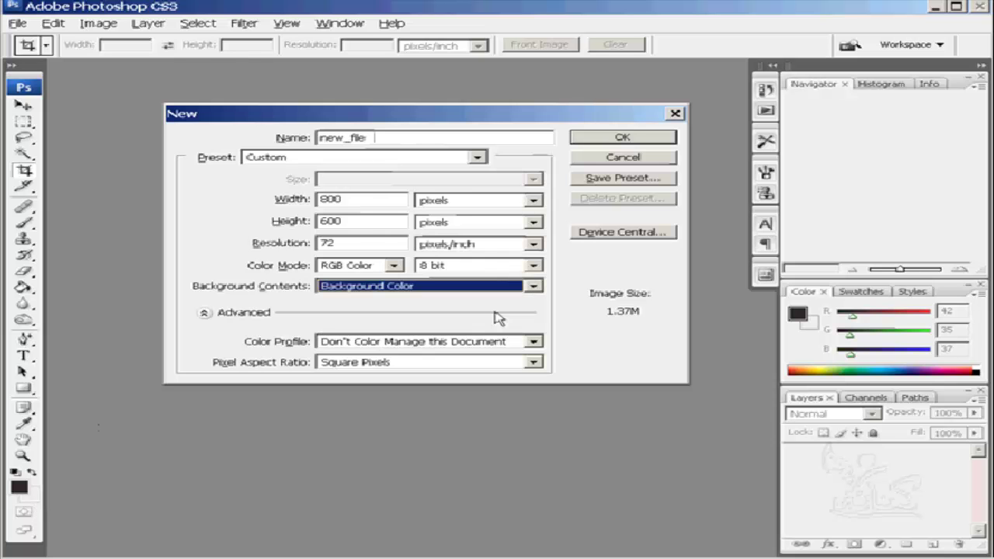
click(534, 287)
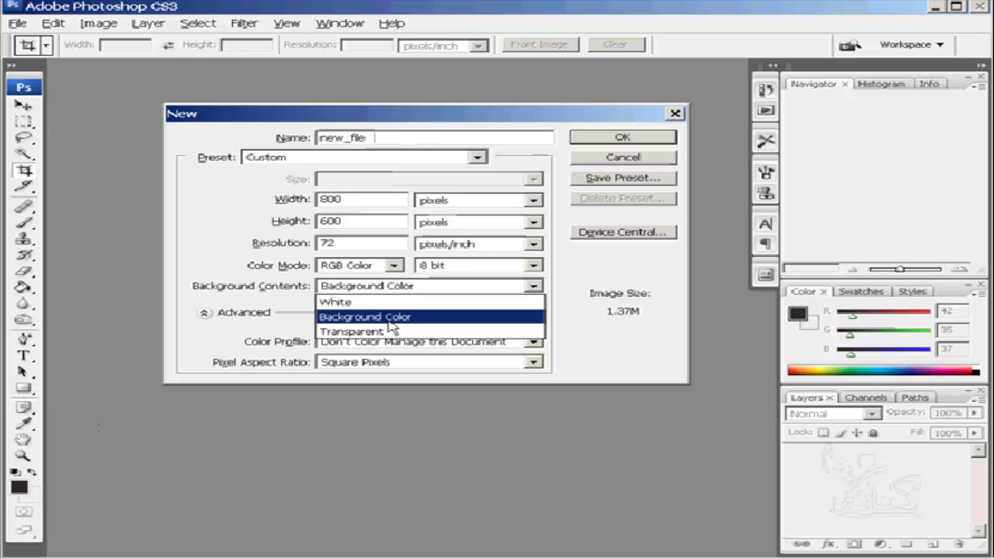
click(355, 318)
- Create the 800 × 600 new_file canvas and select the Brush tool
click(606, 143)
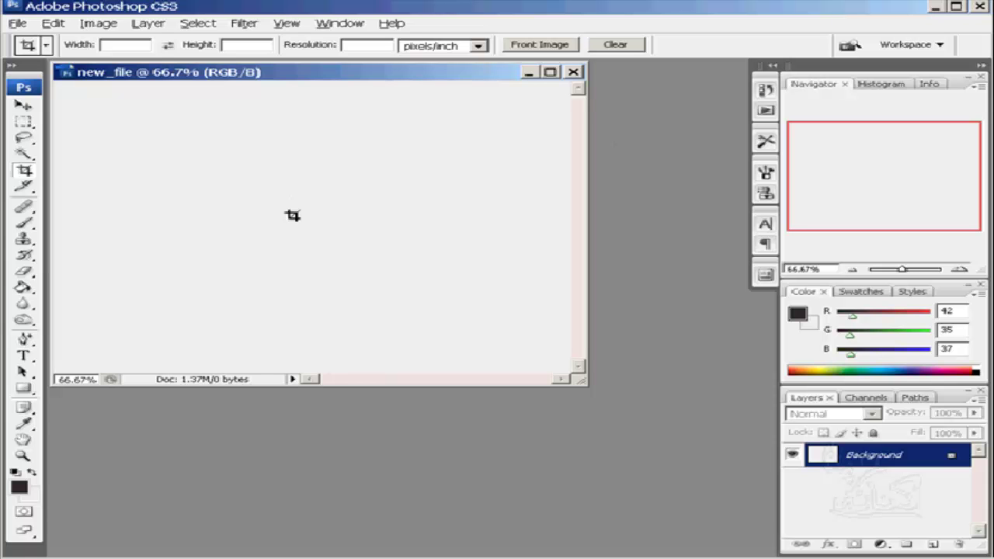
click(25, 225)
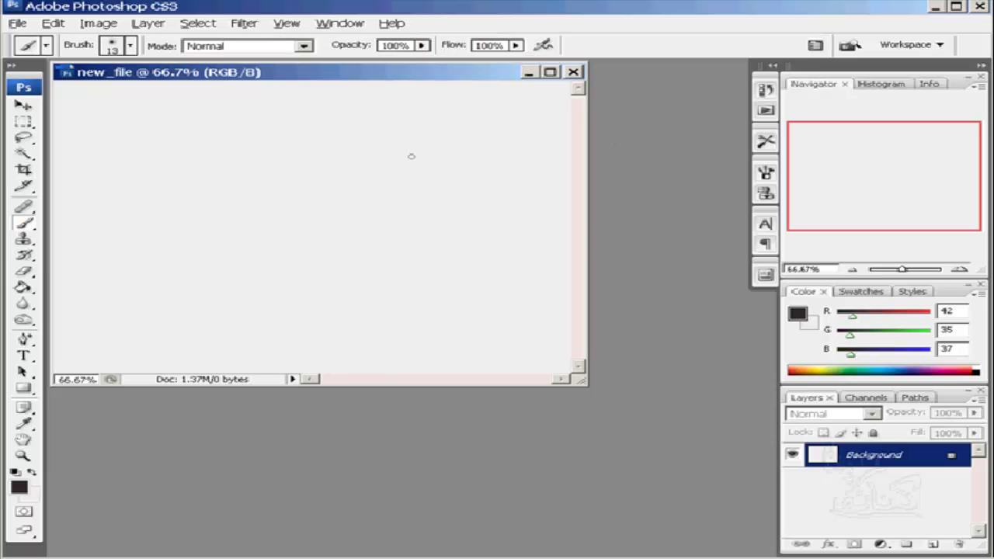
- Brush the head outline, right and left eyes, and a smiling curve below them
mouse_move(310, 313)
mouse_down()
mouse_move(443, 241)
mouse_move(263, 305)
mouse_move(326, 312)
mouse_up()
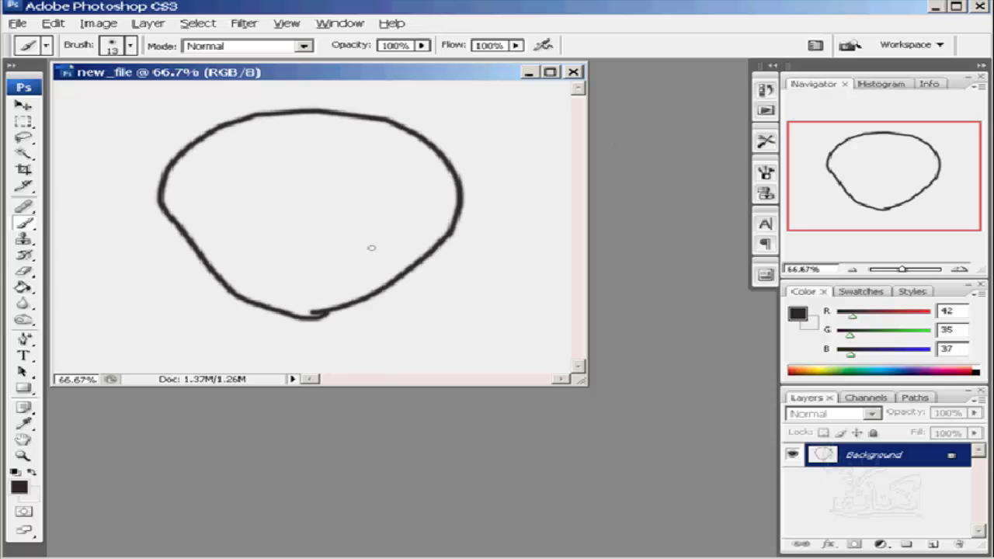
drag(385, 166, 388, 169)
mouse_move(255, 185)
mouse_down()
mouse_move(230, 218)
mouse_move(237, 195)
mouse_up()
mouse_move(317, 210)
mouse_down()
mouse_move(366, 228)
mouse_move(265, 281)
mouse_up()
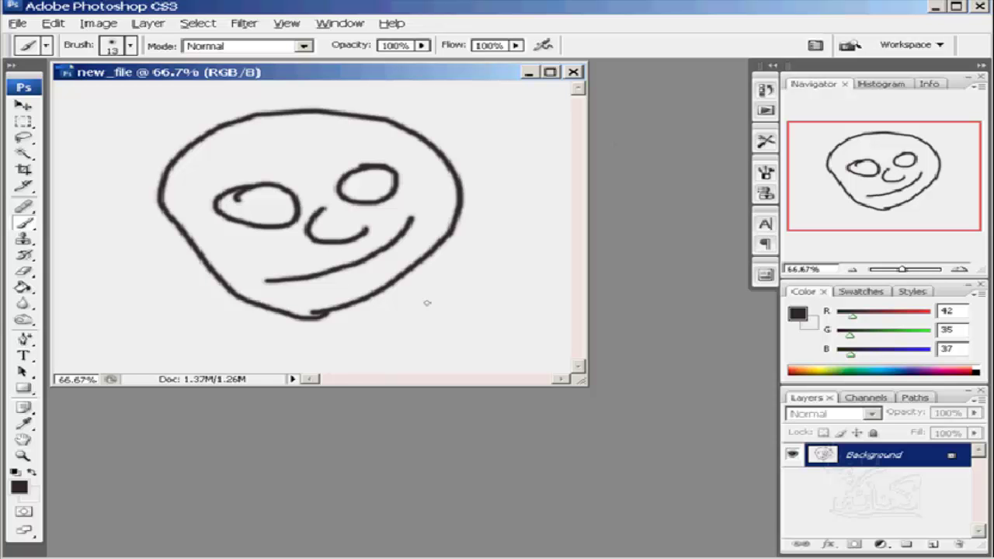
- Save the smiley drawing as new_file.psd in Photoshop format in My Pictures
key(ctrl+s)
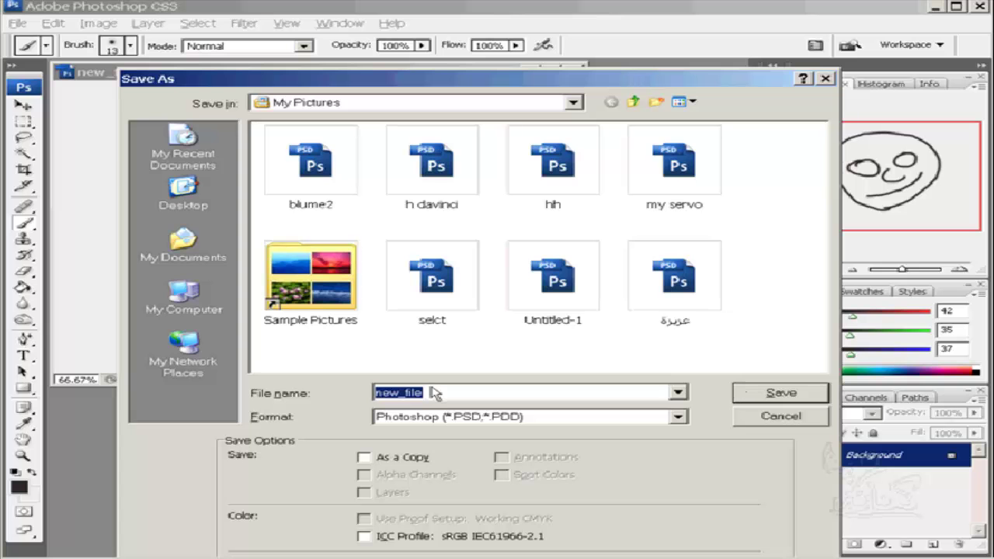
click(760, 399)
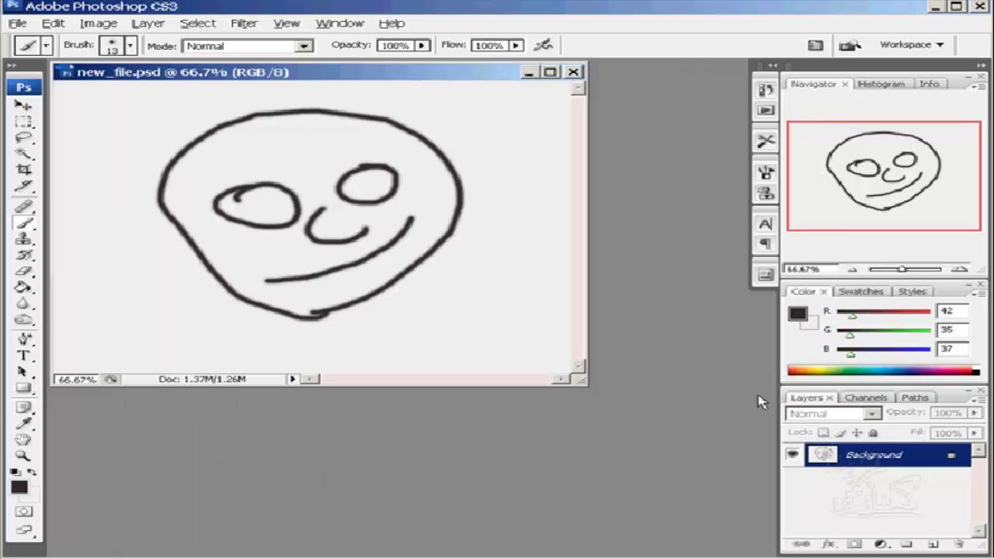